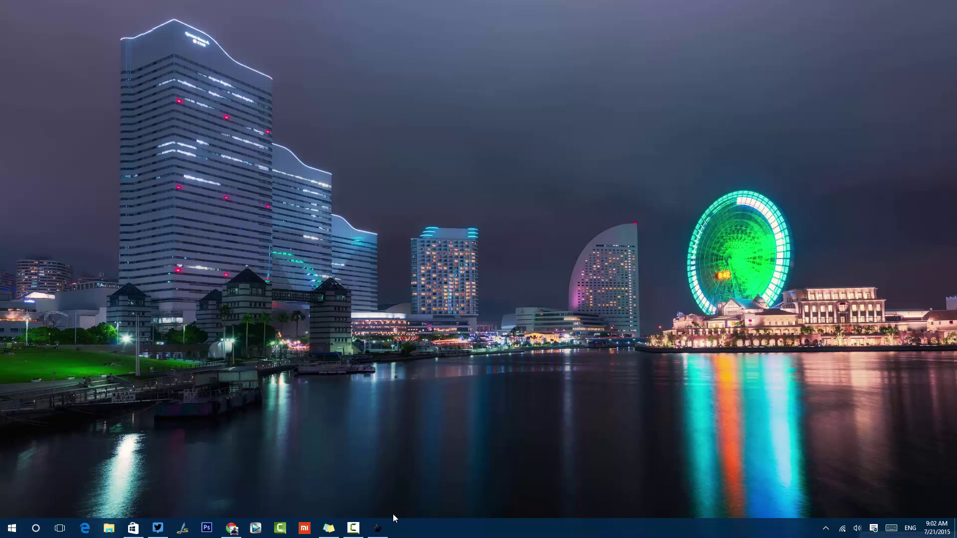
Load the andaman_sea beach wallpaper from the Wallpapers folder as the login background image
{"action": "left_click", "coordinate": [378, 529]}
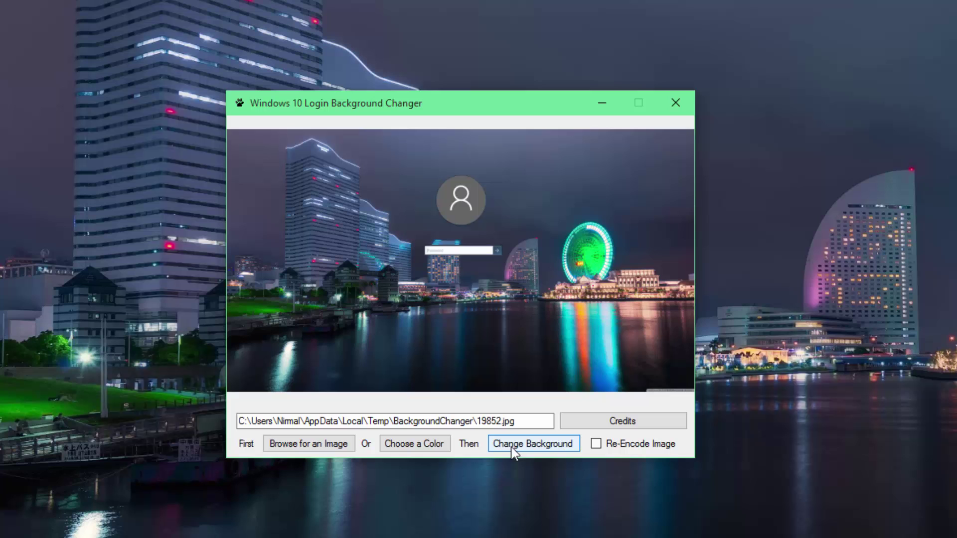
{"action": "left_click", "coordinate": [301, 449]}
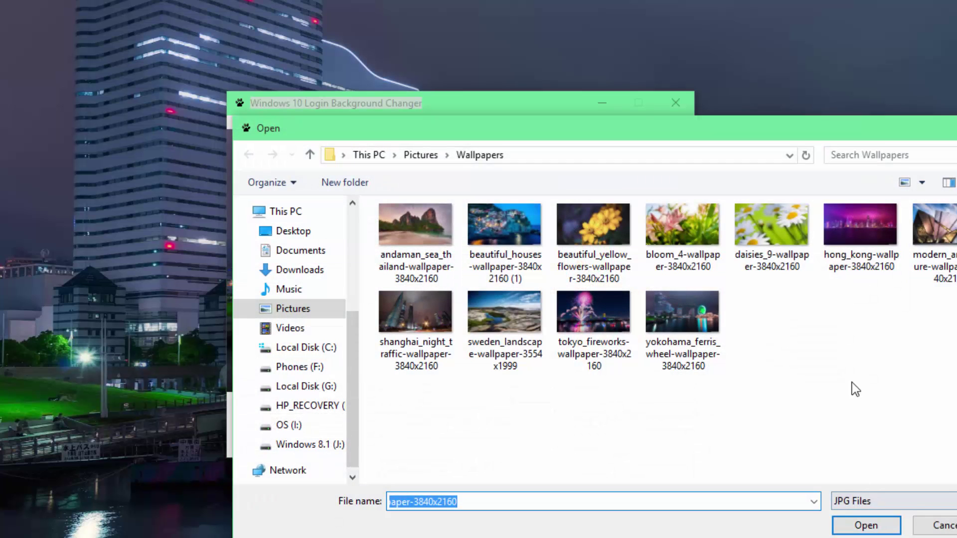
{"action": "double_click", "coordinate": [431, 247]}
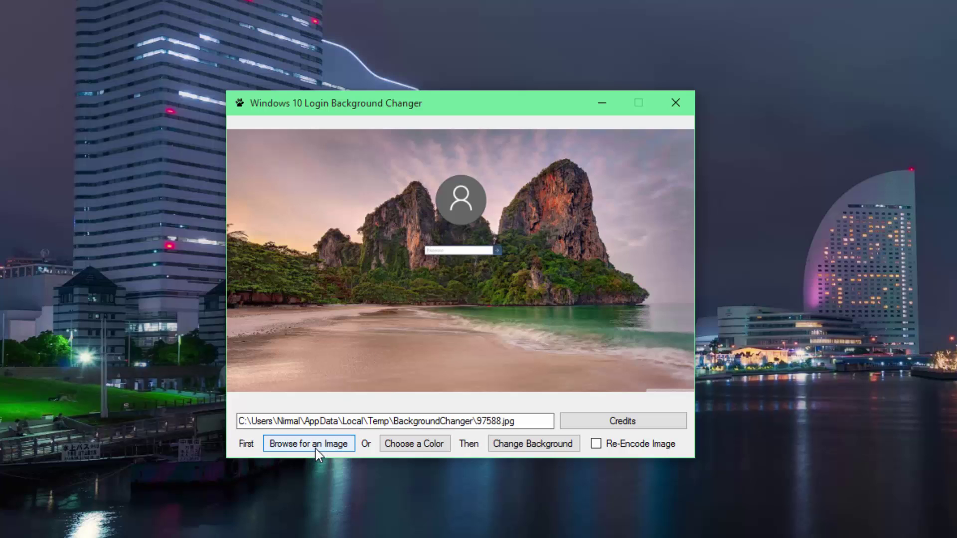
Apply the beach image as the login background, then lock with Win+L to view the sign-in screen
{"action": "left_click", "coordinate": [547, 451]}
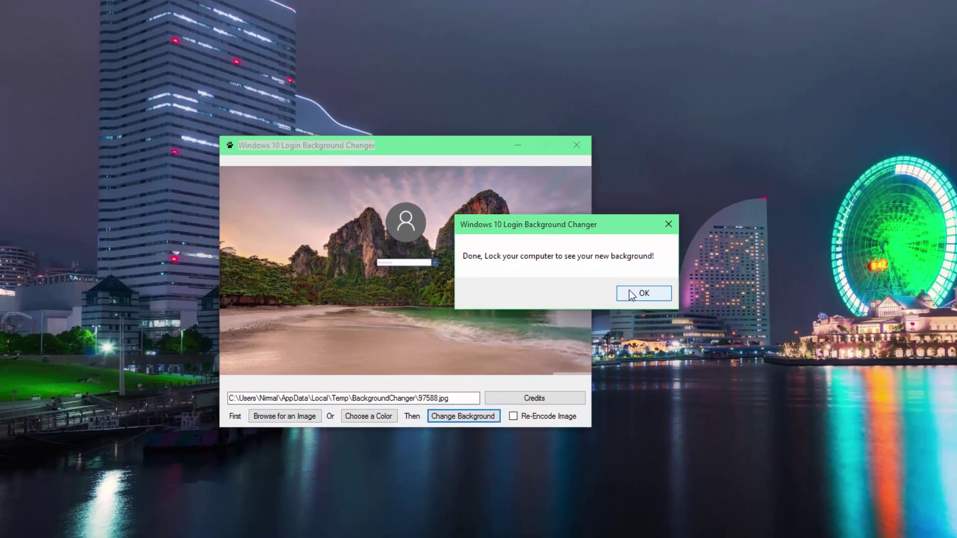
{"action": "left_click", "coordinate": [737, 289]}
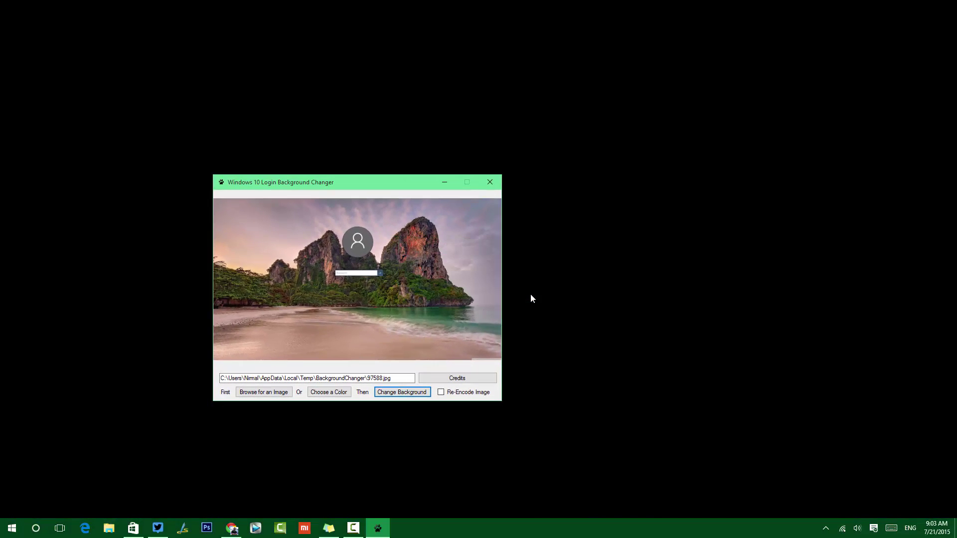
{"action": "key", "text": "super+l"}
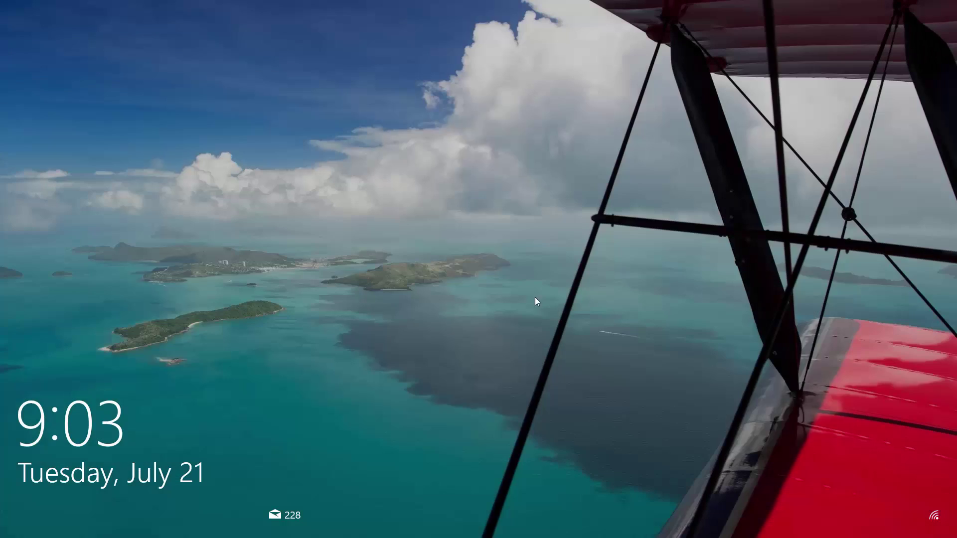
{"action": "left_click", "coordinate": [541, 299]}
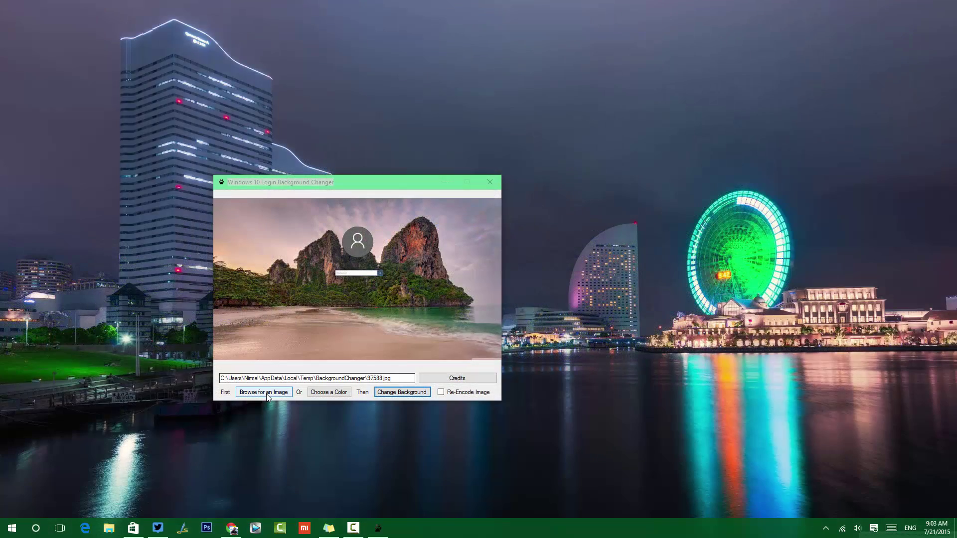
Apply the tokyo_fireworks wallpaper as the login background and view it on the sign-in screen
{"action": "left_click", "coordinate": [264, 392]}
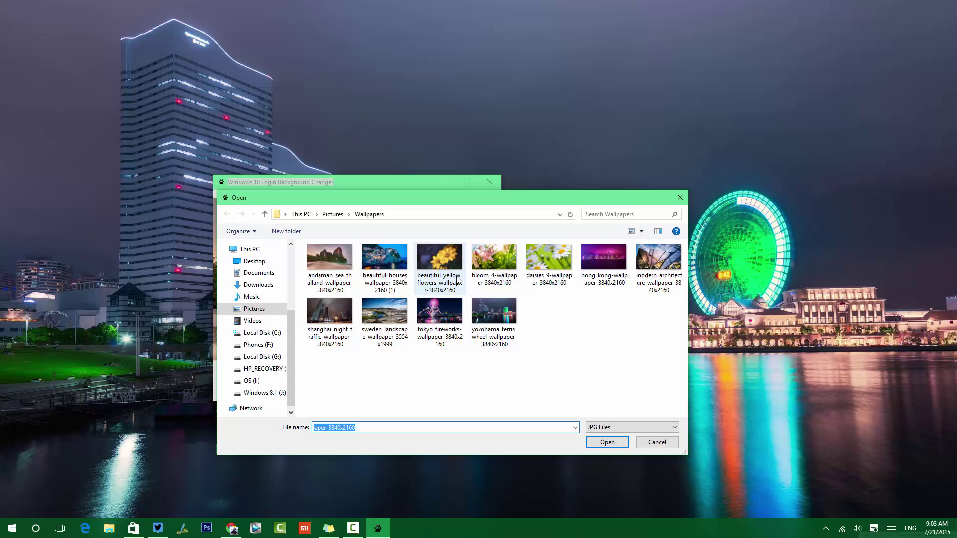
{"action": "double_click", "coordinate": [432, 318]}
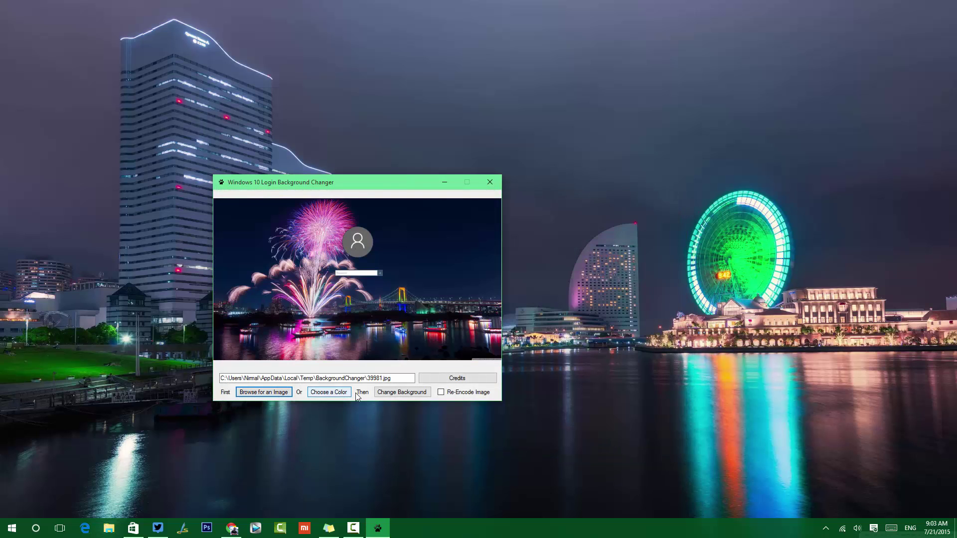
{"action": "left_click", "coordinate": [399, 394]}
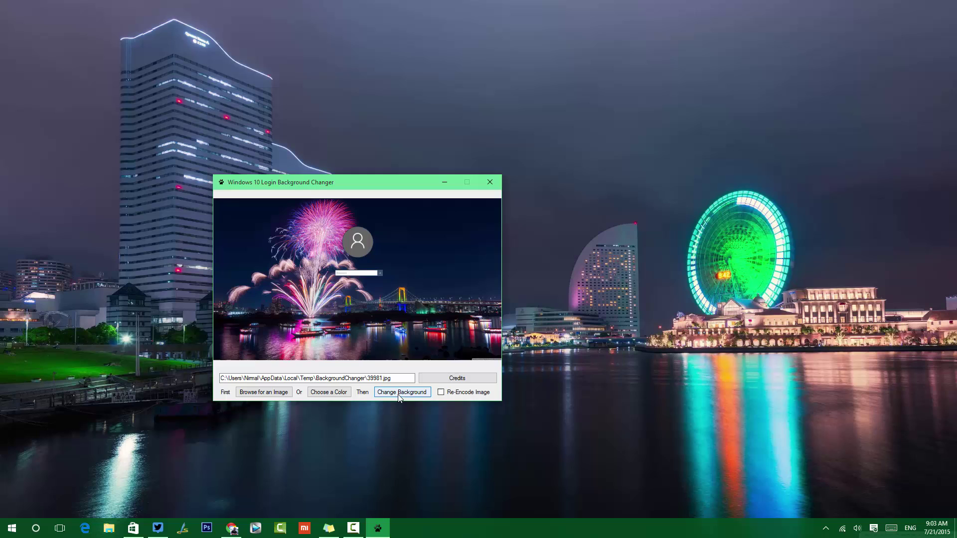
{"action": "left_click", "coordinate": [399, 394]}
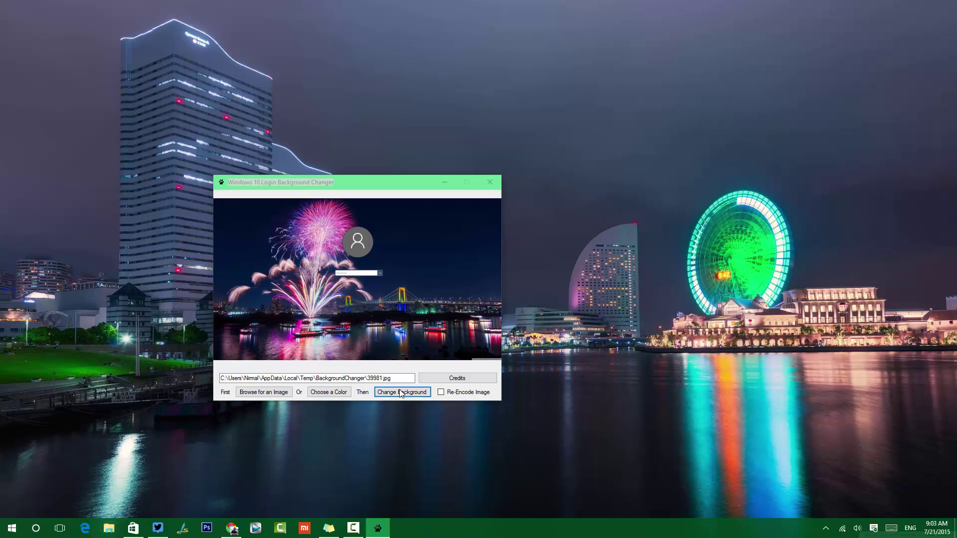
{"action": "left_click", "coordinate": [531, 298]}
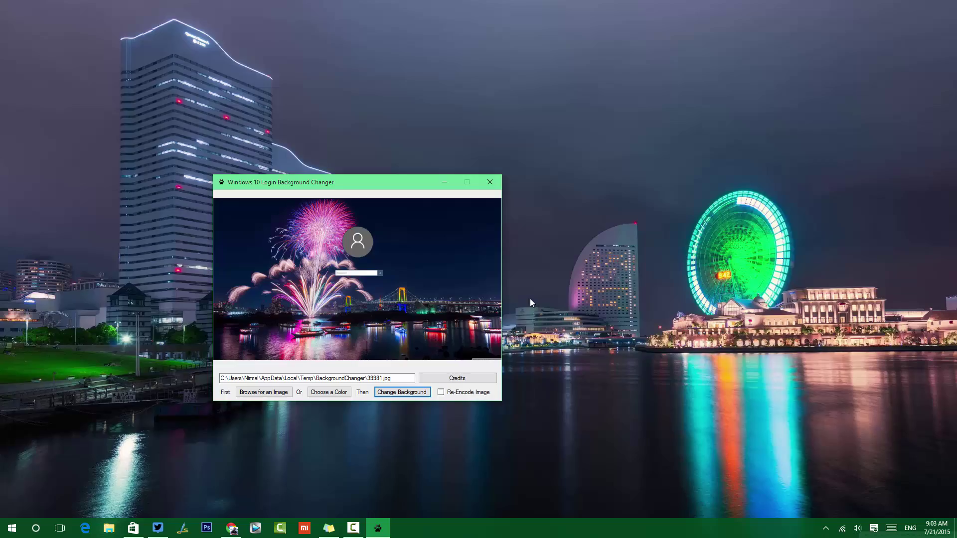
{"action": "key", "text": "super+l"}
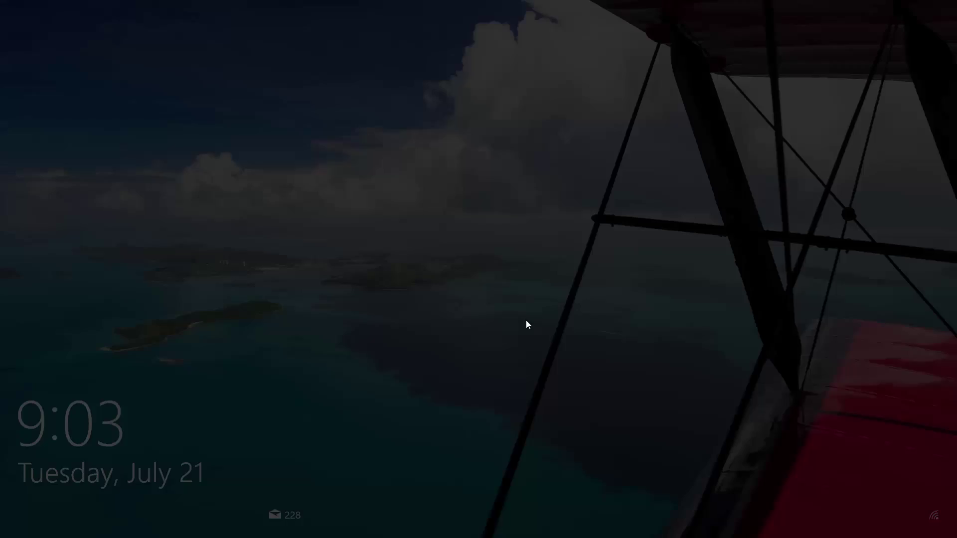
{"action": "left_click", "coordinate": [525, 323]}
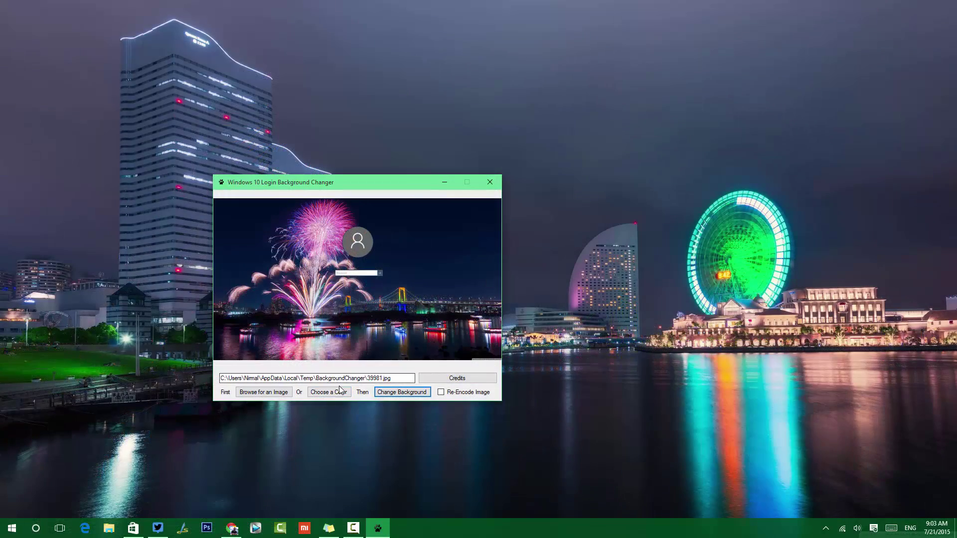
Choose the brown basic colour as a solid login background colour
{"action": "left_click", "coordinate": [337, 392]}
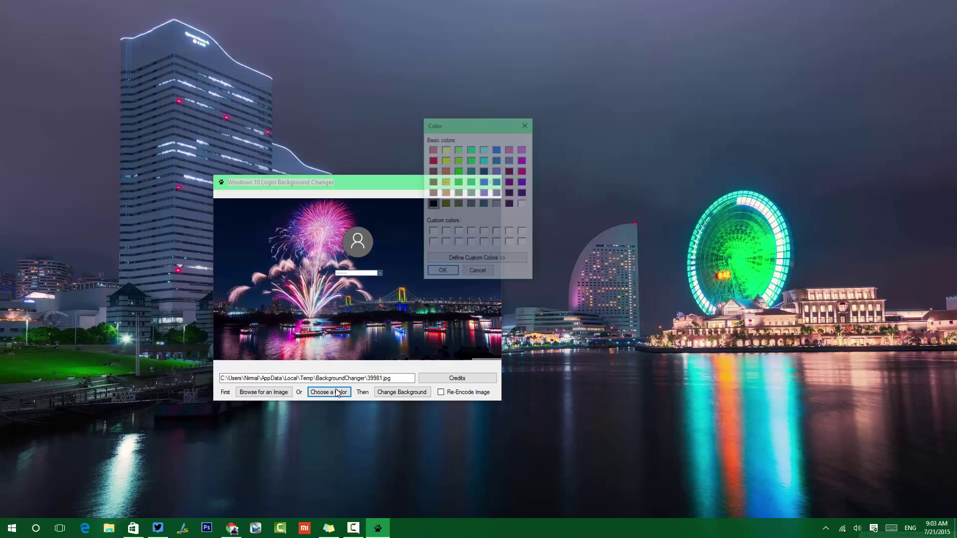
{"action": "left_click_drag", "start_coordinate": [465, 129], "coordinate": [510, 188]}
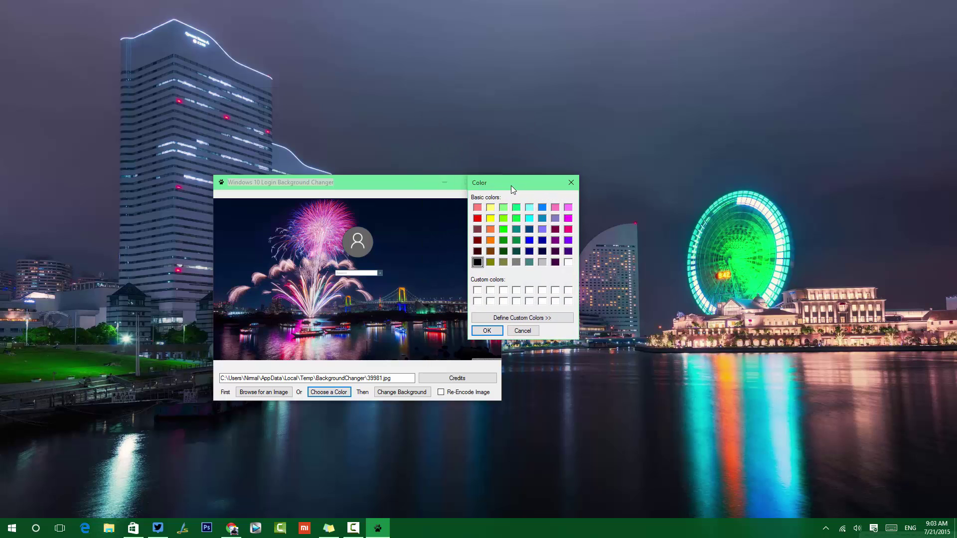
{"action": "left_click", "coordinate": [490, 252]}
{"action": "left_click", "coordinate": [482, 331]}
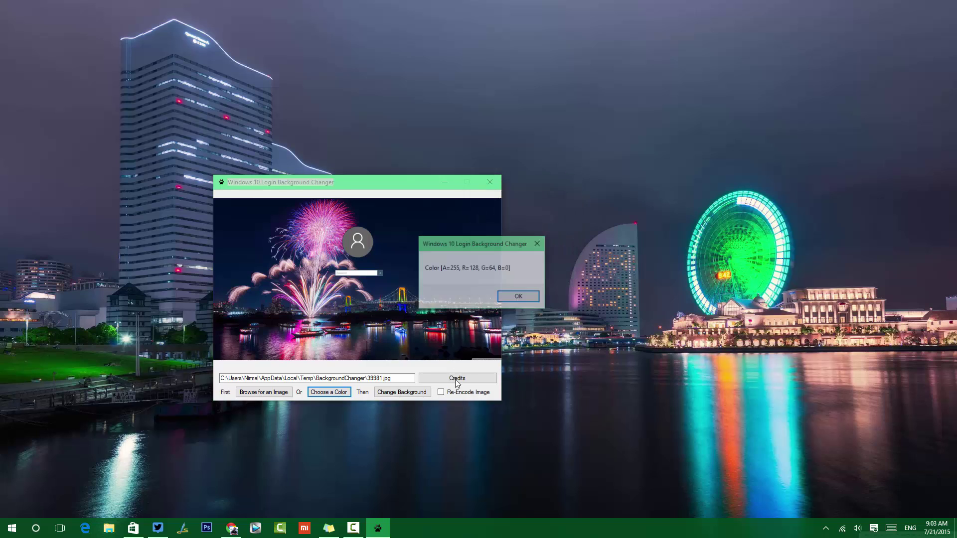
{"action": "left_click", "coordinate": [519, 297]}
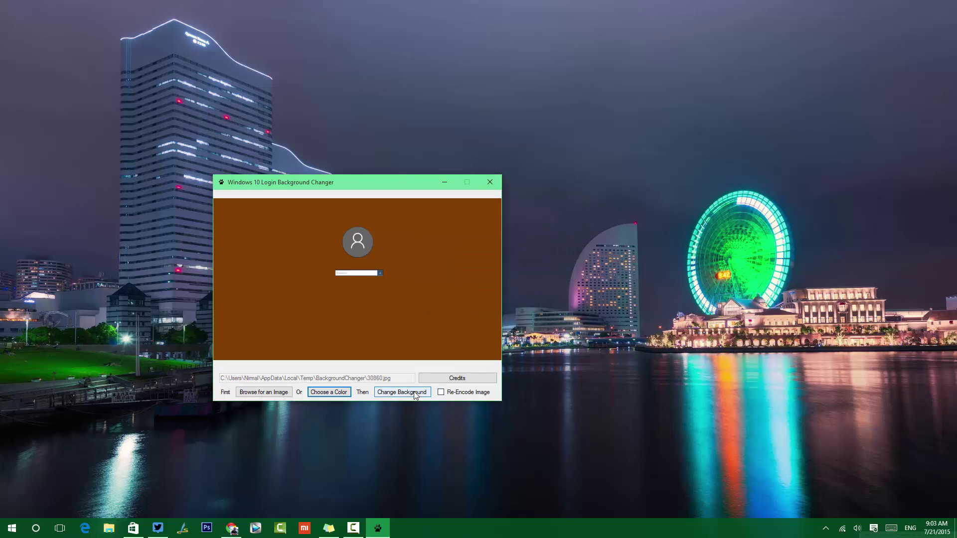
Apply the brown colour to the login screen and lock with Win+L to view it
{"action": "left_click", "coordinate": [415, 394]}
{"action": "left_click", "coordinate": [531, 299]}
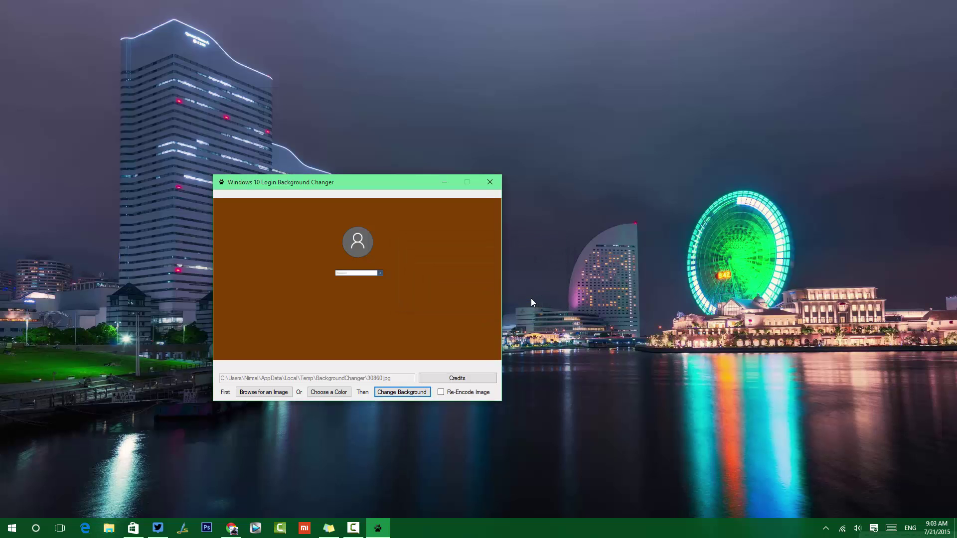
{"action": "key", "text": "super+l"}
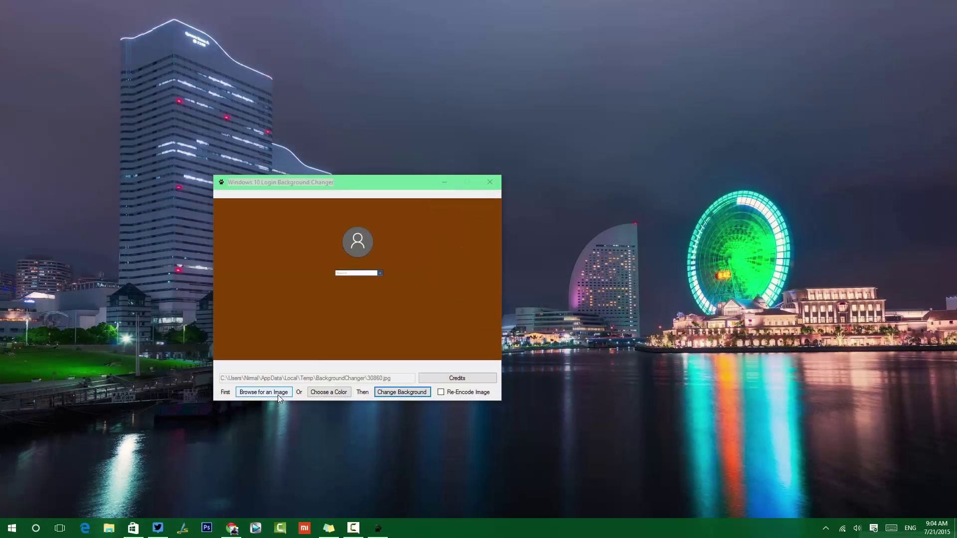
{"action": "left_click", "coordinate": [263, 391]}
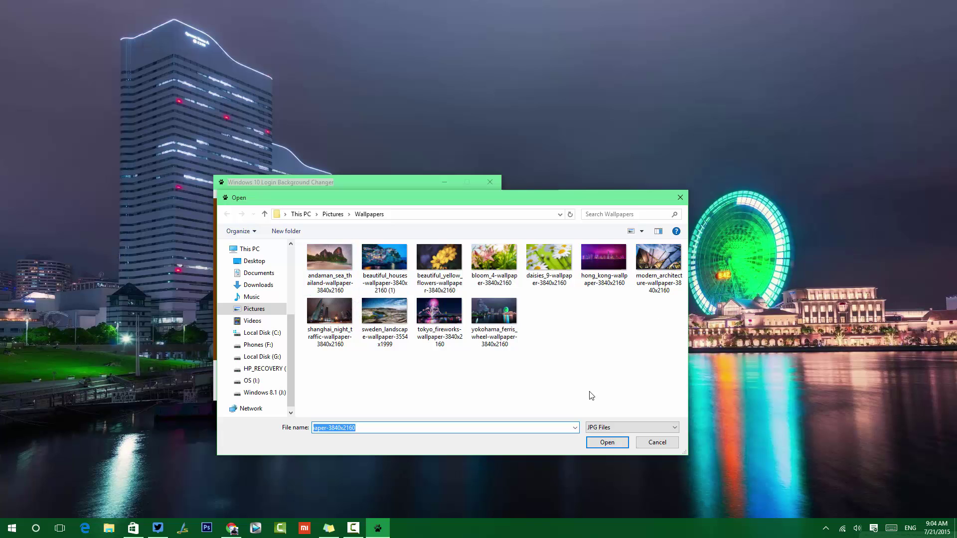
{"action": "left_click", "coordinate": [659, 443]}
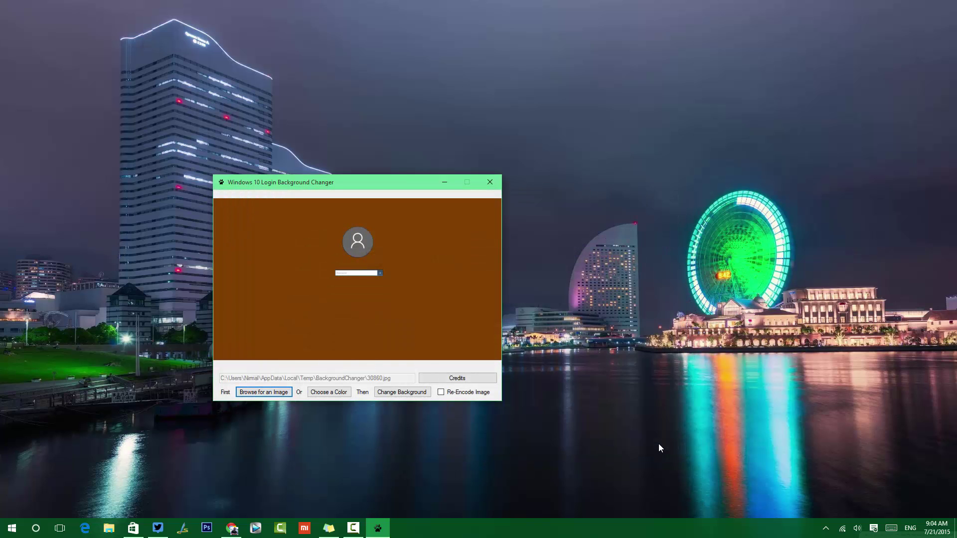